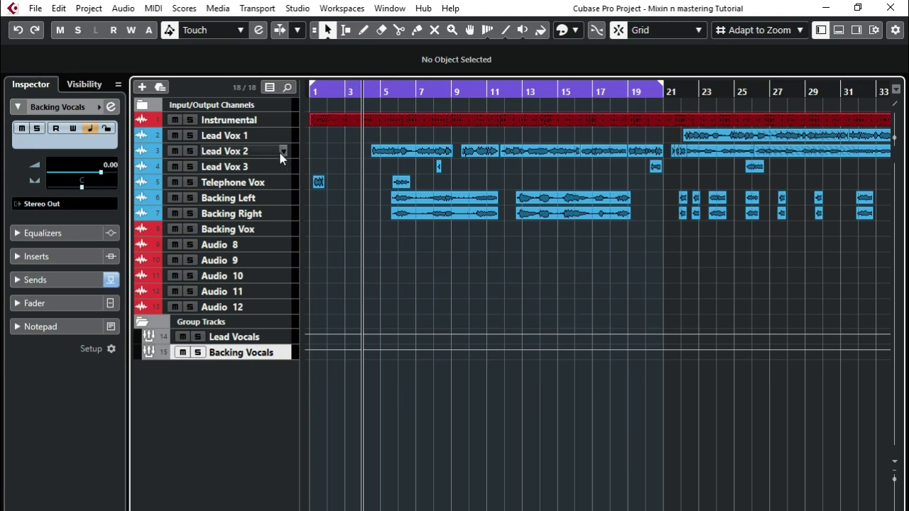
Step: Open Lead Vox 1's channel settings, reposition the window, then close it
click(294, 135)
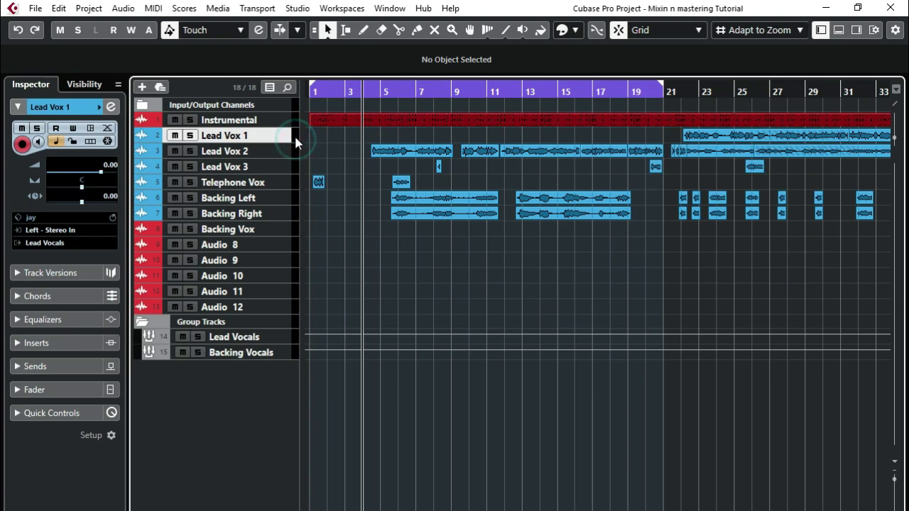
click(110, 106)
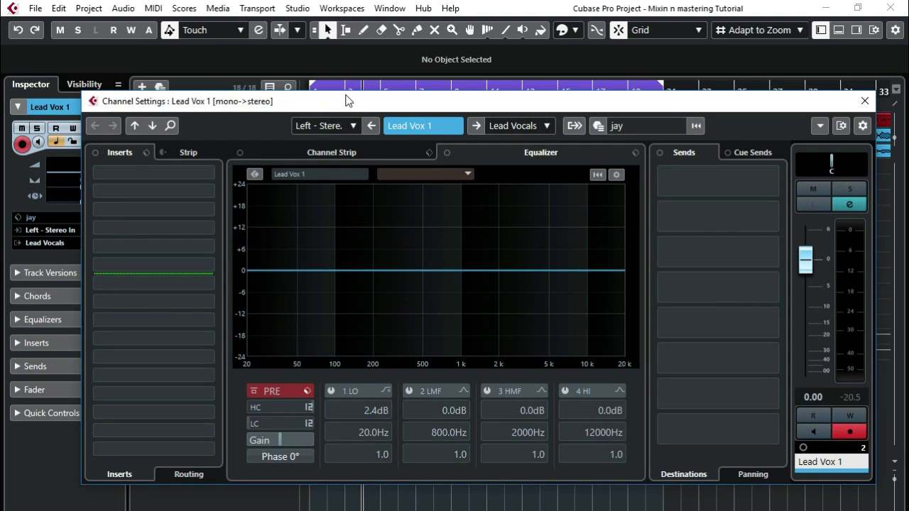
drag(347, 100, 357, 69)
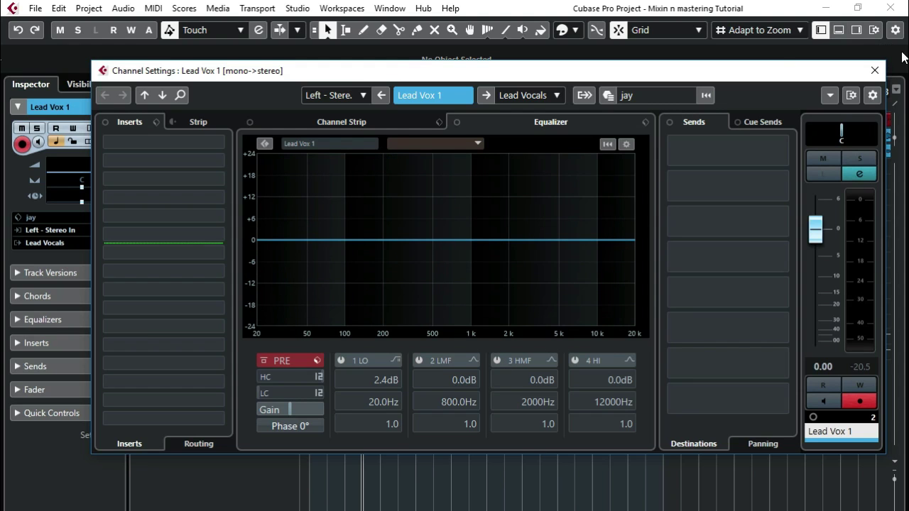
click(874, 70)
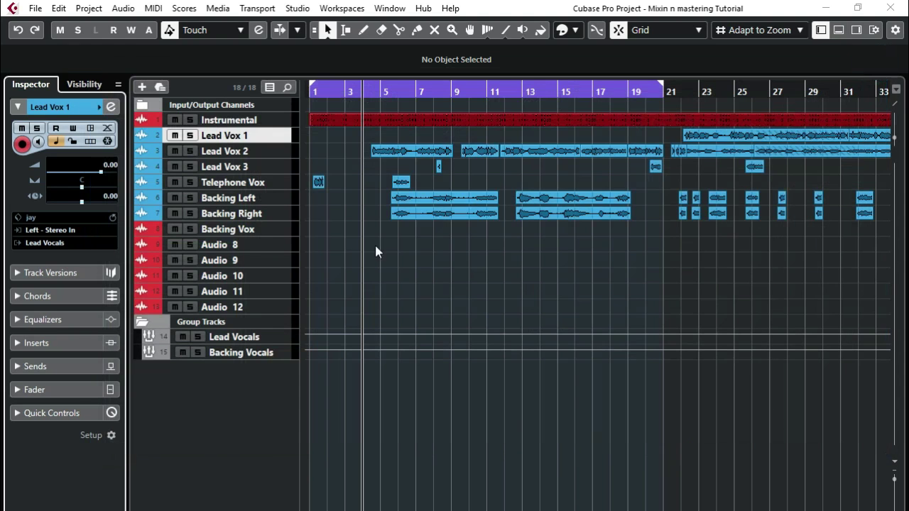
Step: Solo Lead Vox 2, audition it from the event start, and select its track
click(400, 149)
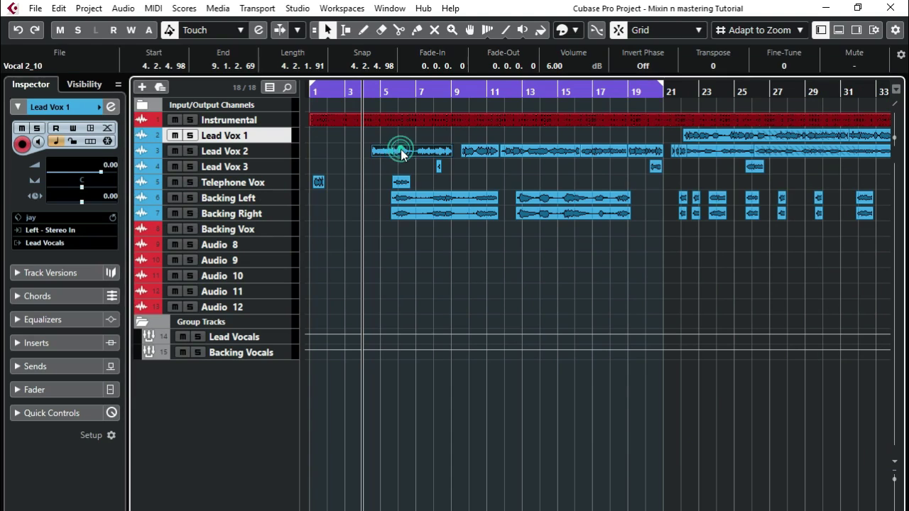
click(189, 150)
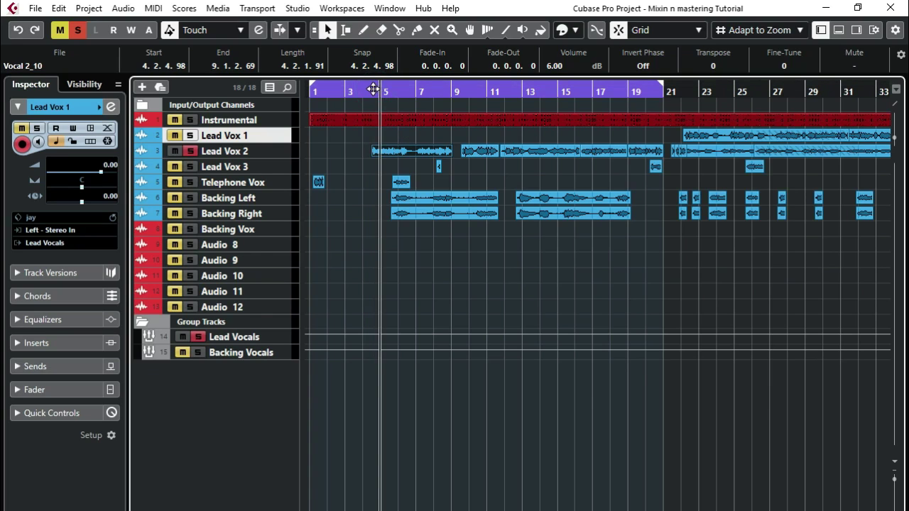
key(space)
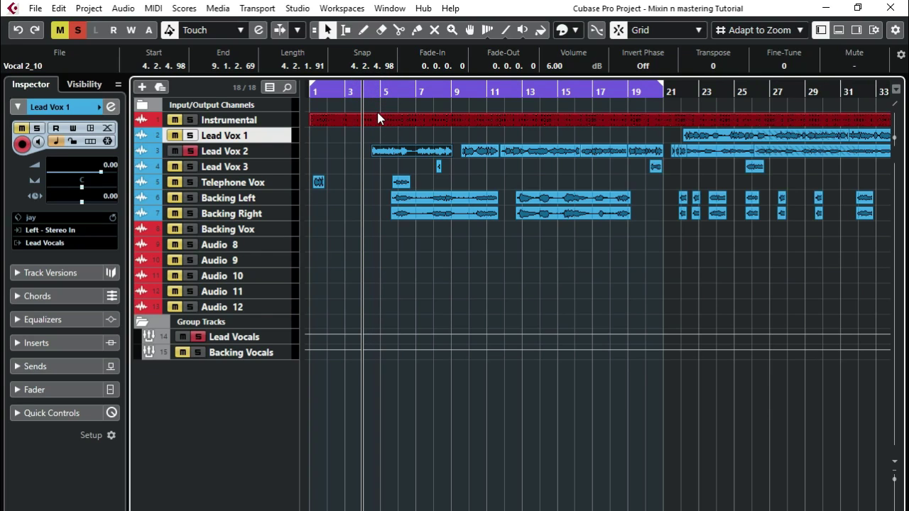
key(space)
key(space)
key(l)
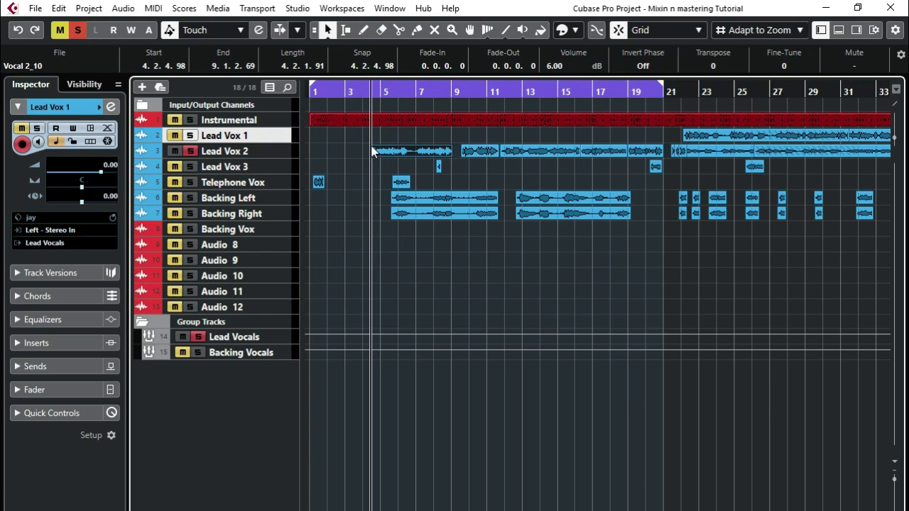
click(290, 152)
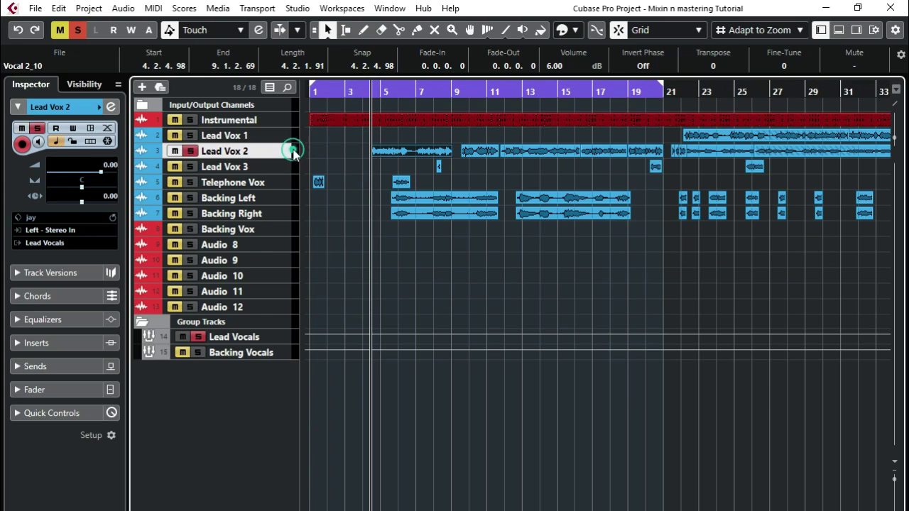
Step: Open Lead Vox 2's channel EQ, preview its spectrum, and enable band 1 LO
click(114, 107)
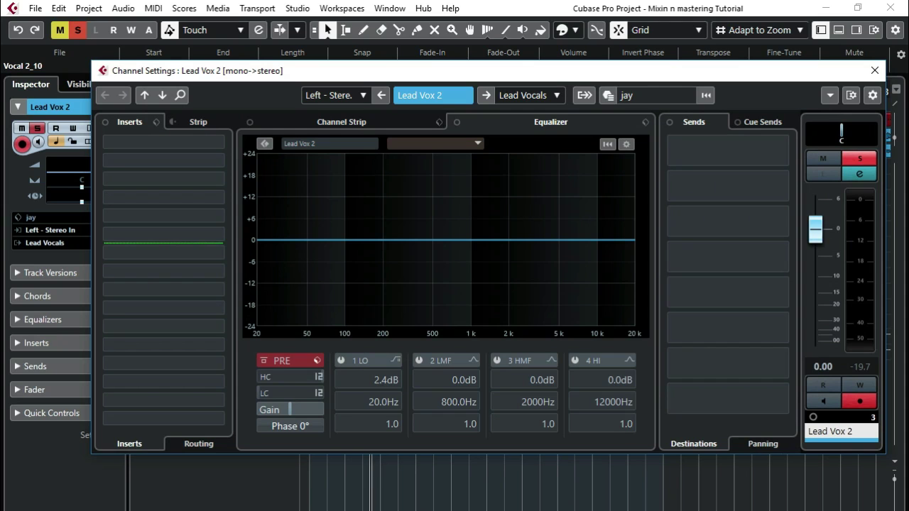
key(space)
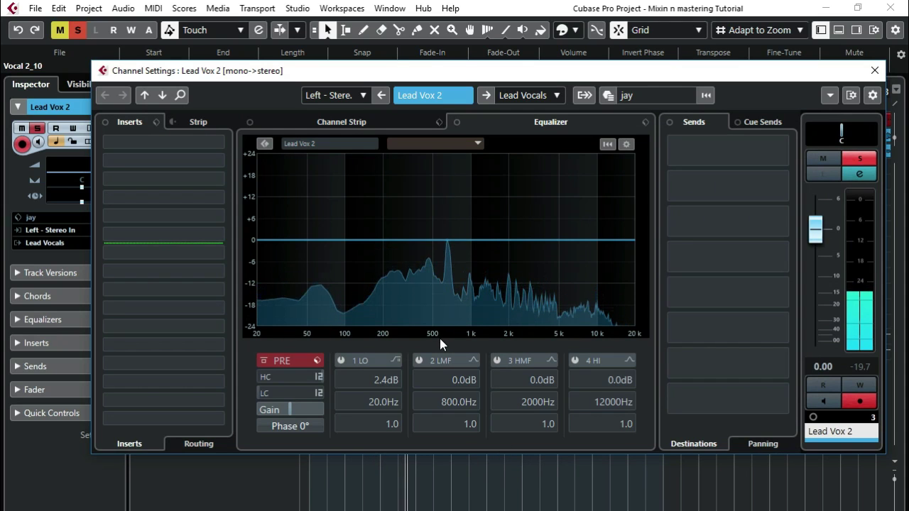
key(space)
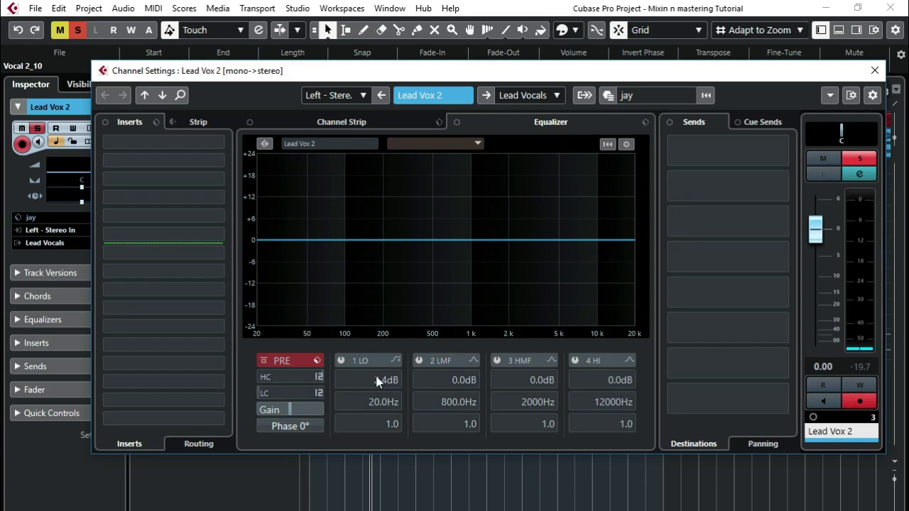
click(341, 361)
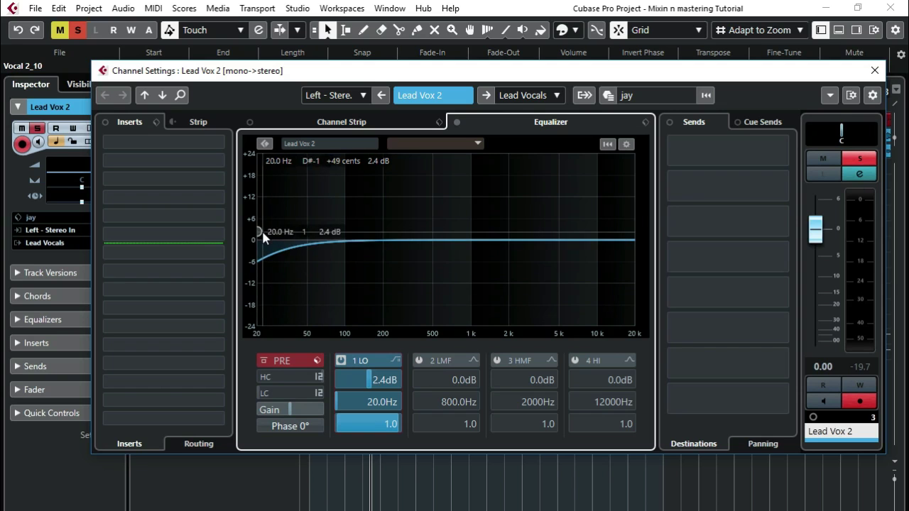
Step: Pull band 1 down into a low cut with 0 dB gain
drag(263, 236, 384, 324)
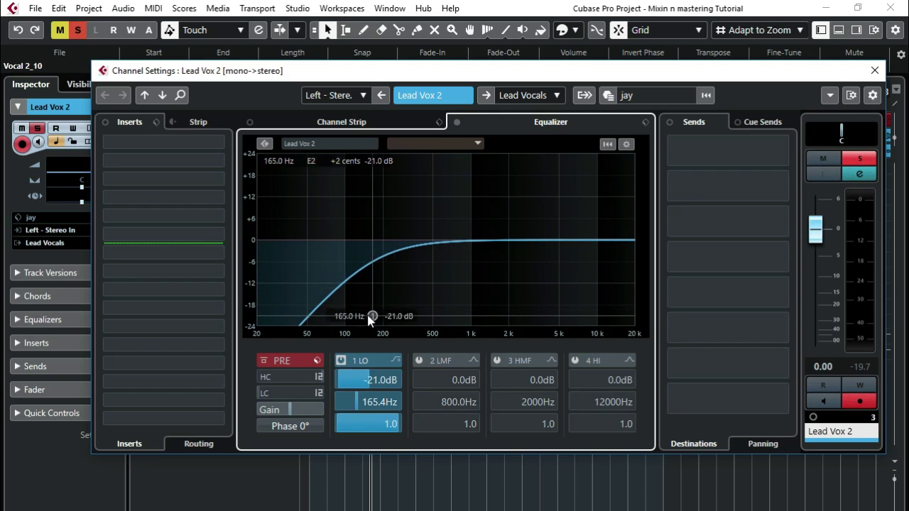
double_click(386, 381)
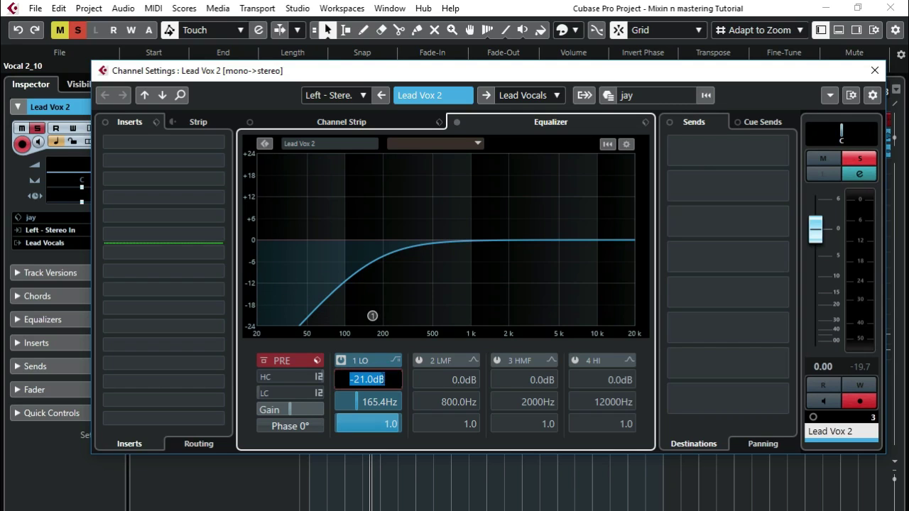
text(0)
key(Return)
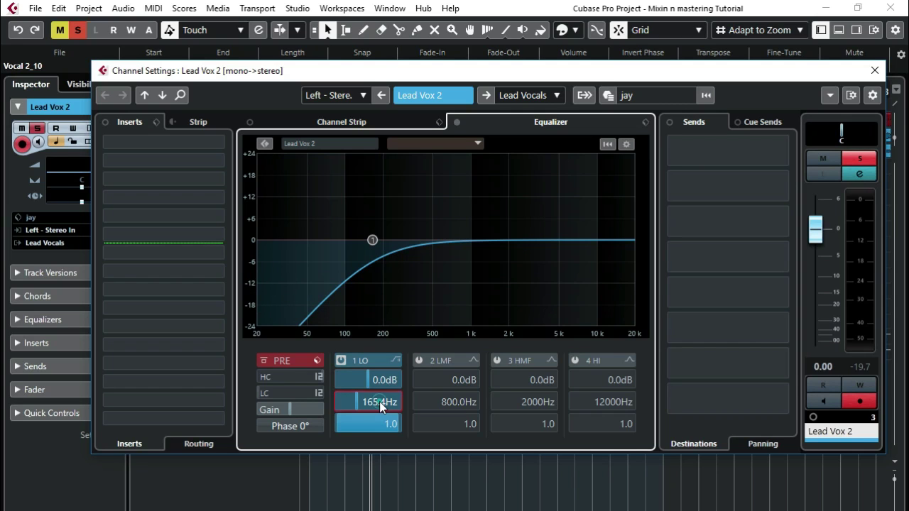
Step: Set the low cut's frequency to 120 Hz and Q to 7
click(379, 403)
click(375, 401)
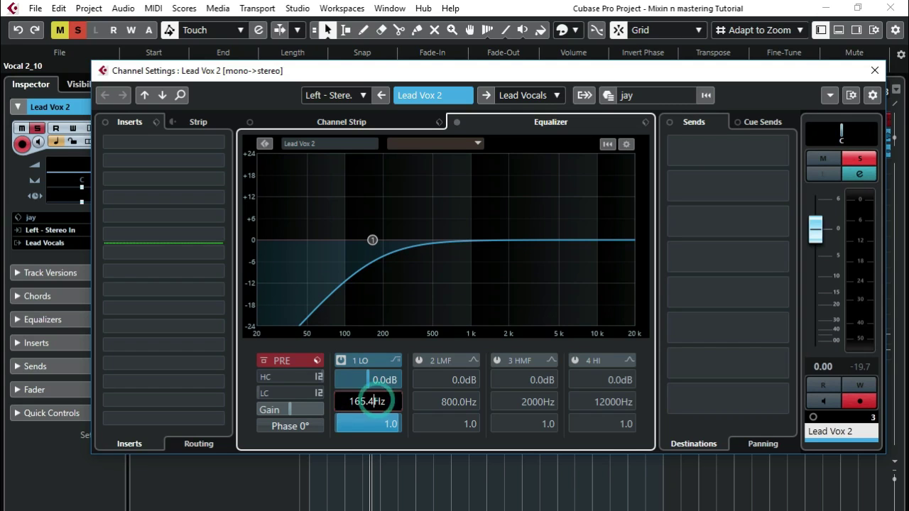
double_click(391, 400)
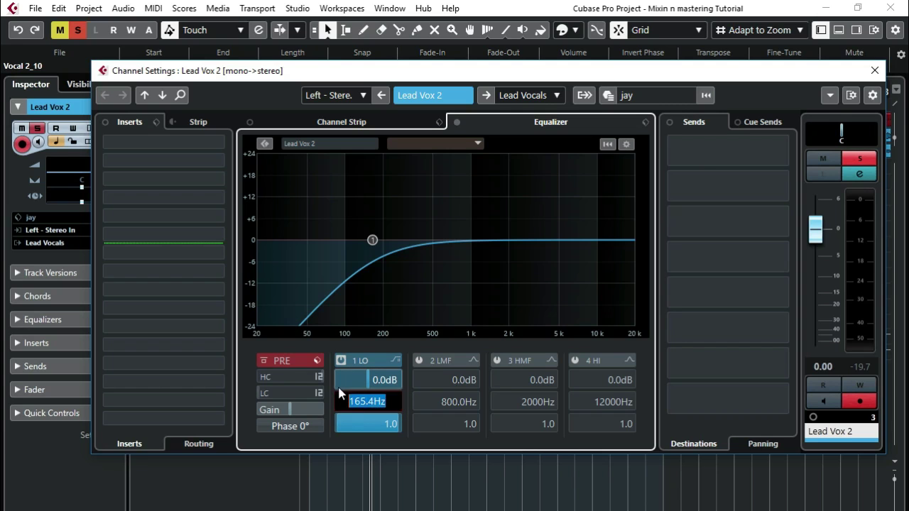
text(120)
key(Return)
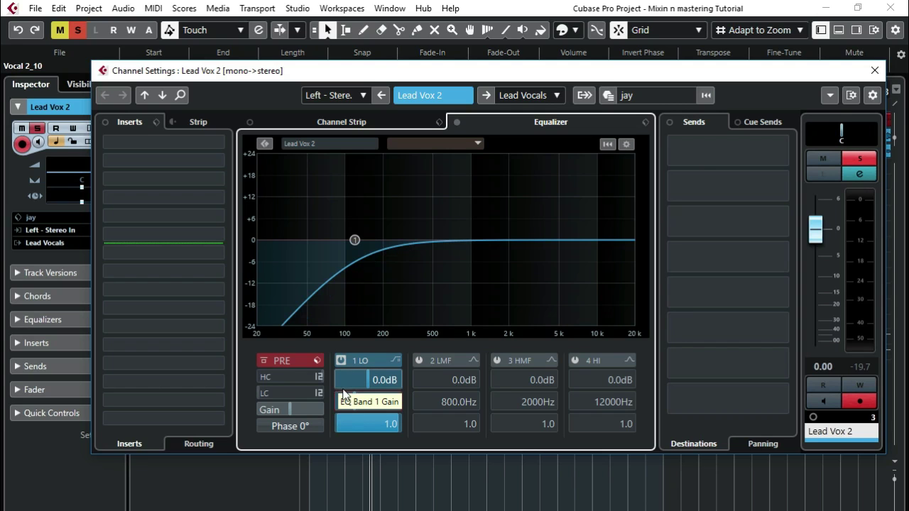
double_click(370, 426)
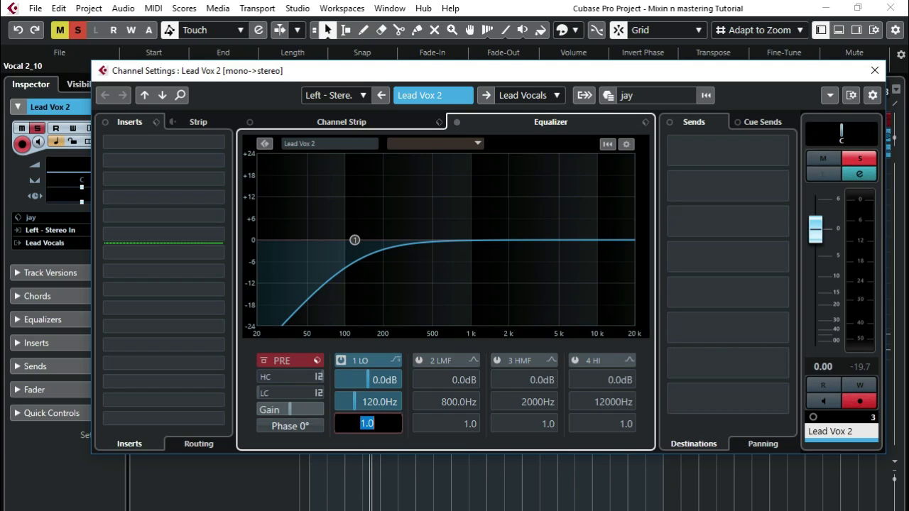
text(7)
key(Return)
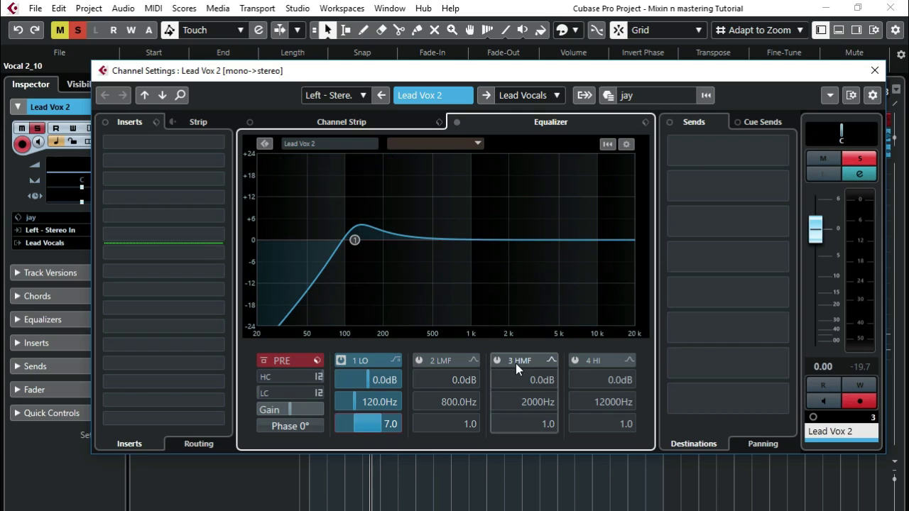
Step: Enable EQ bands 2 LMF, 3 HMF and 4 HI, then start playback
click(419, 359)
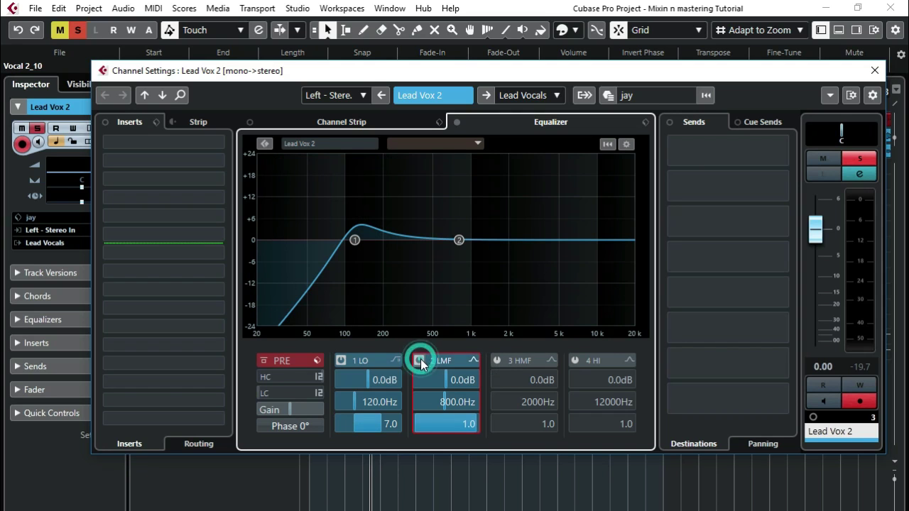
click(497, 360)
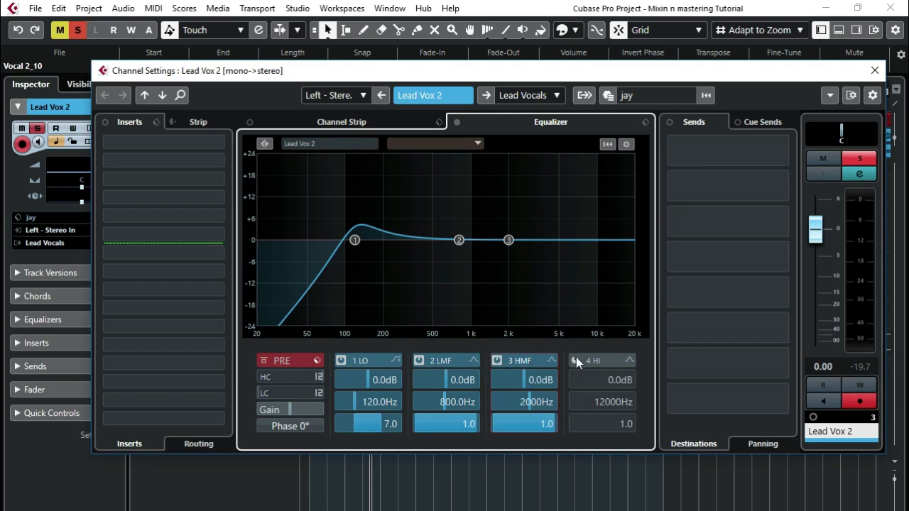
click(577, 360)
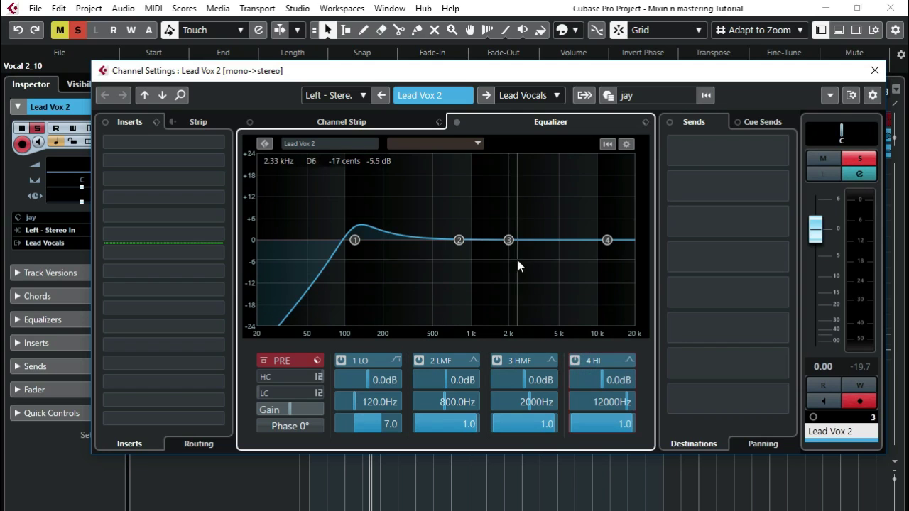
key(space)
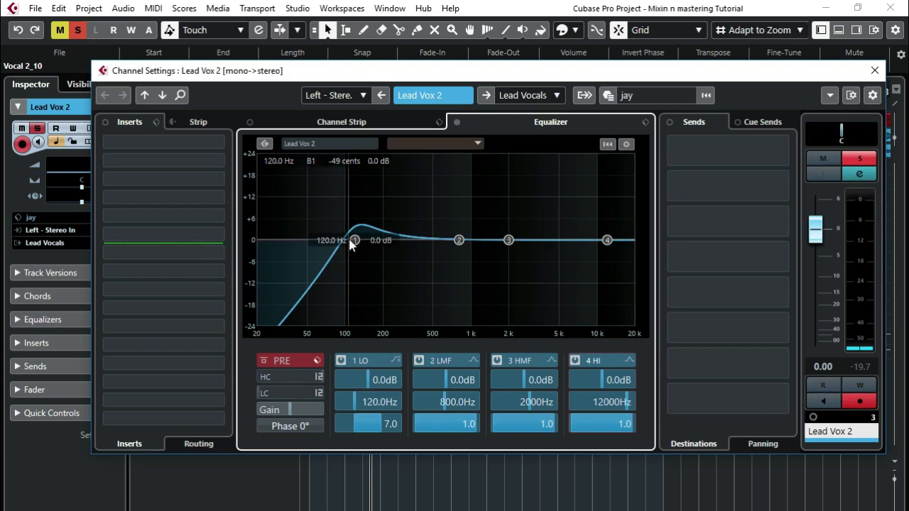
Step: Drag EQ nodes for a 149.1 Hz low cut, +2 dB mids, and +6.1 dB highs
drag(351, 242, 367, 249)
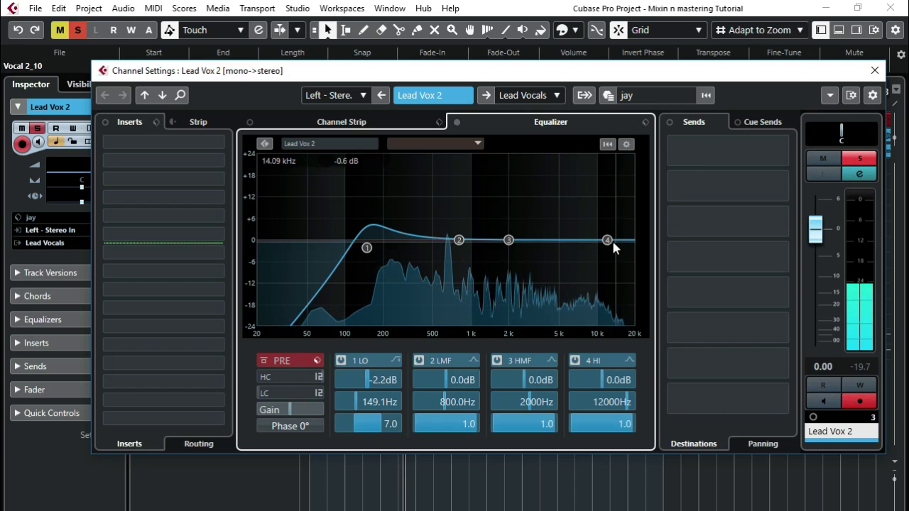
drag(614, 243, 595, 220)
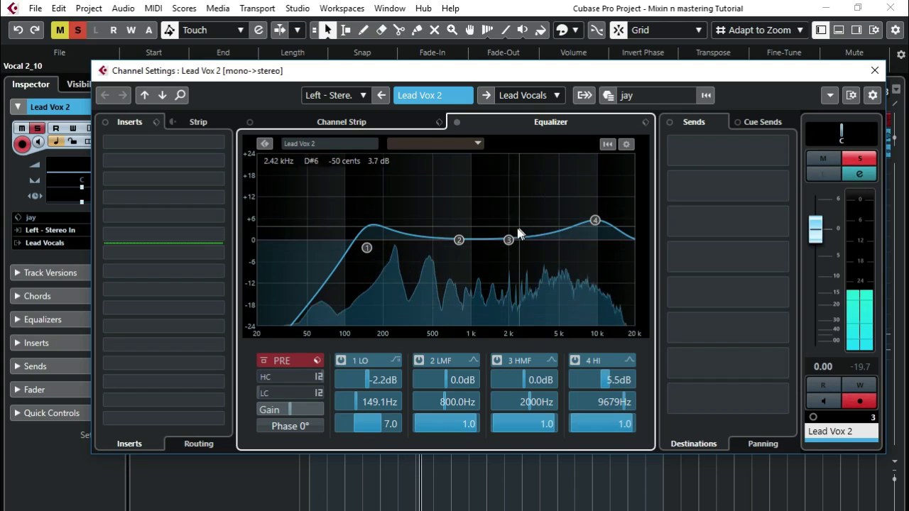
drag(510, 239, 467, 236)
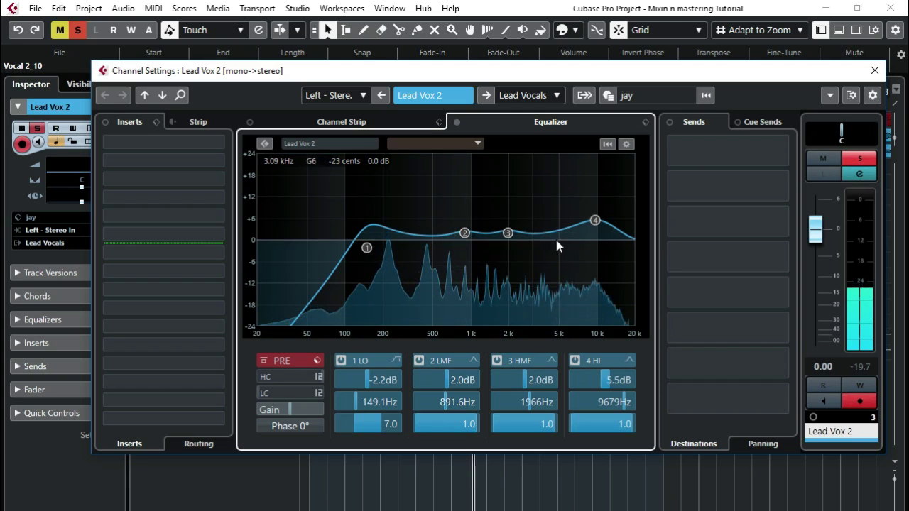
drag(597, 214, 593, 217)
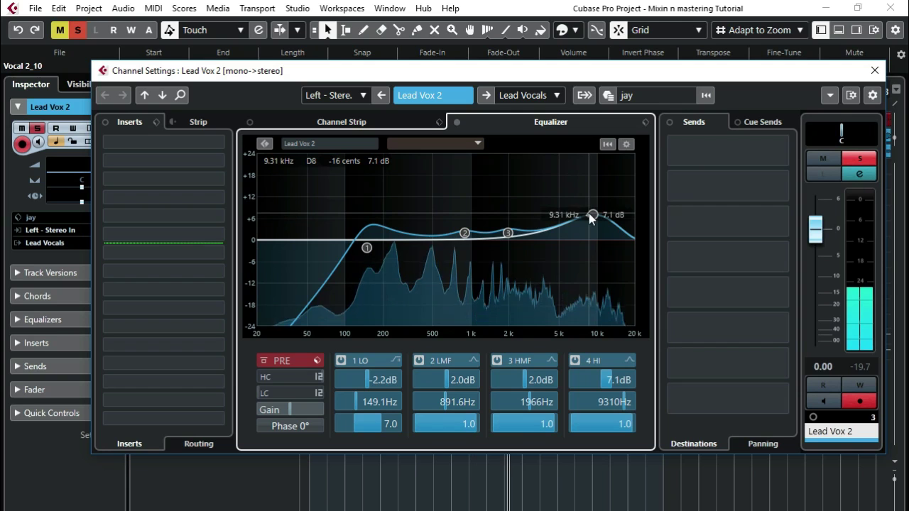
drag(592, 213, 595, 220)
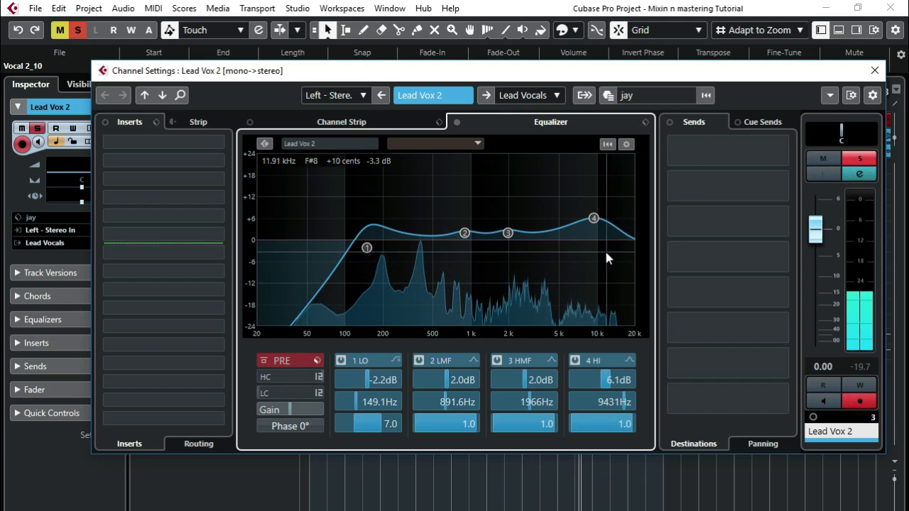
key(space)
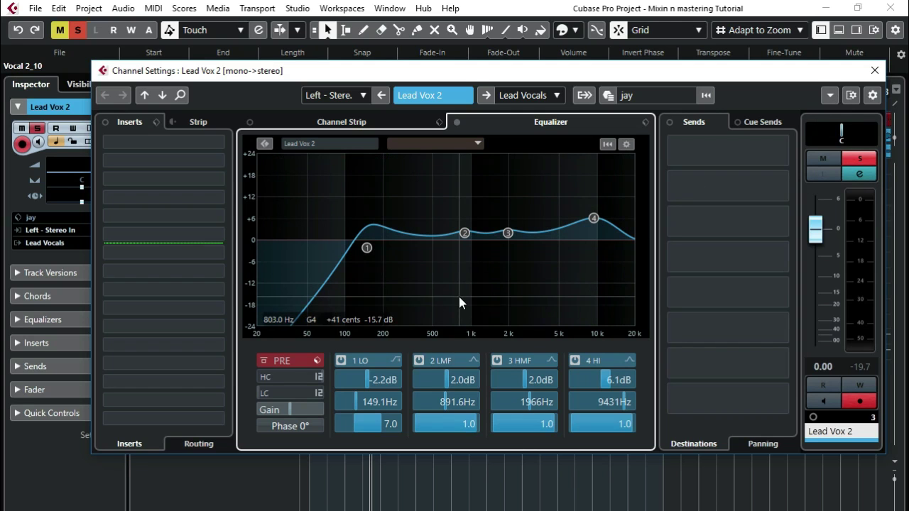
Step: Copy Lead Vox 2's channel settings and close its window
click(829, 97)
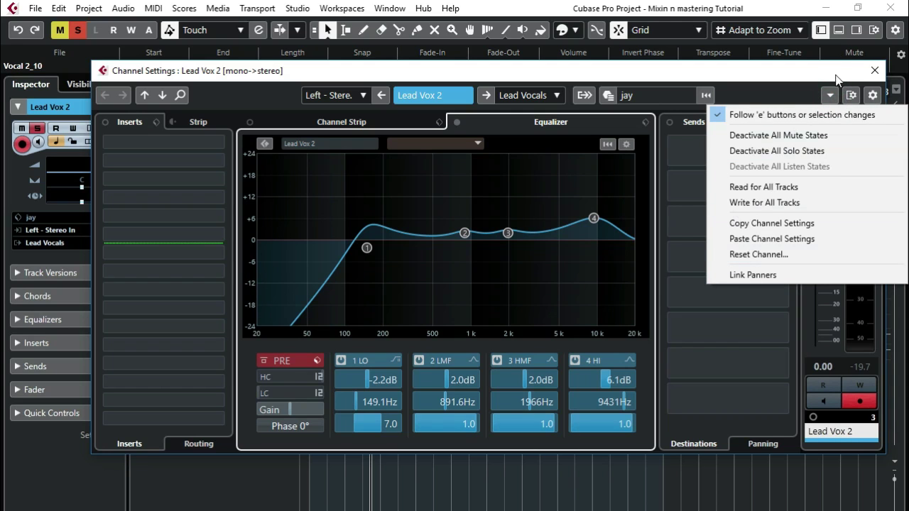
click(766, 226)
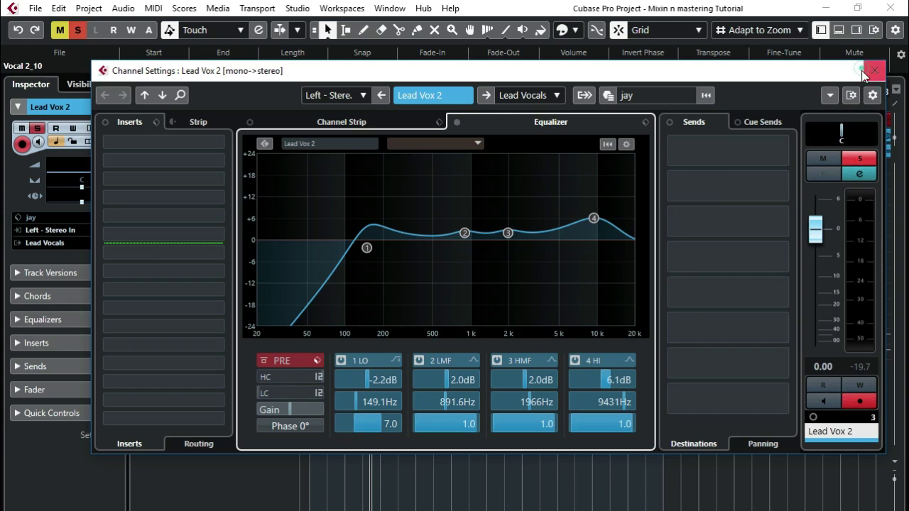
click(869, 74)
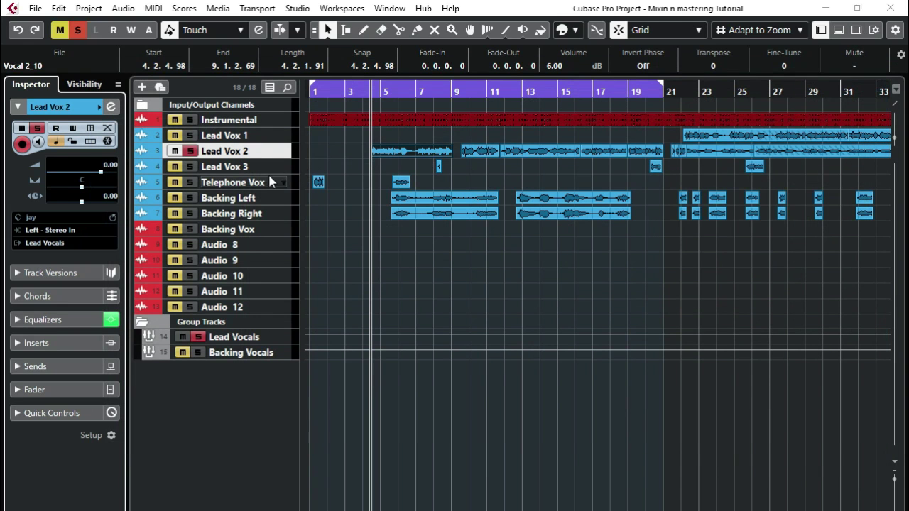
Step: Paste the copied channel settings onto Lead Vox 1
click(294, 130)
click(111, 108)
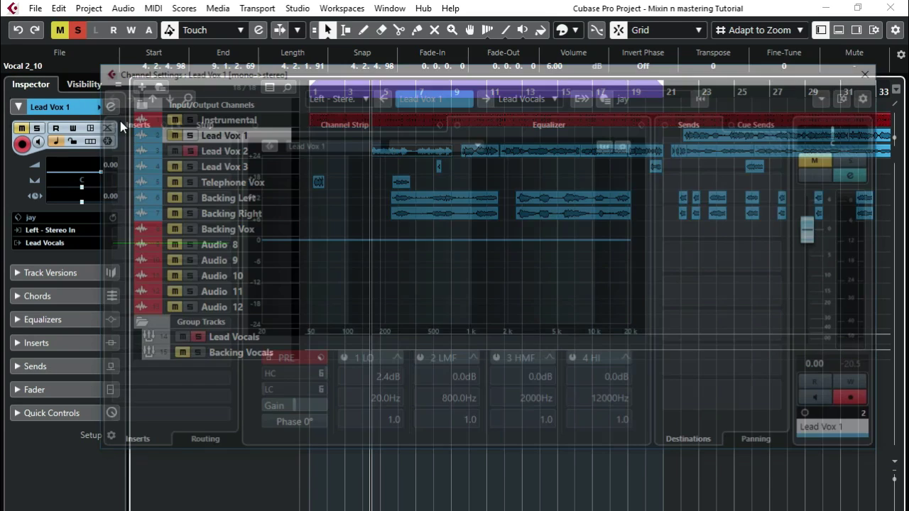
click(830, 95)
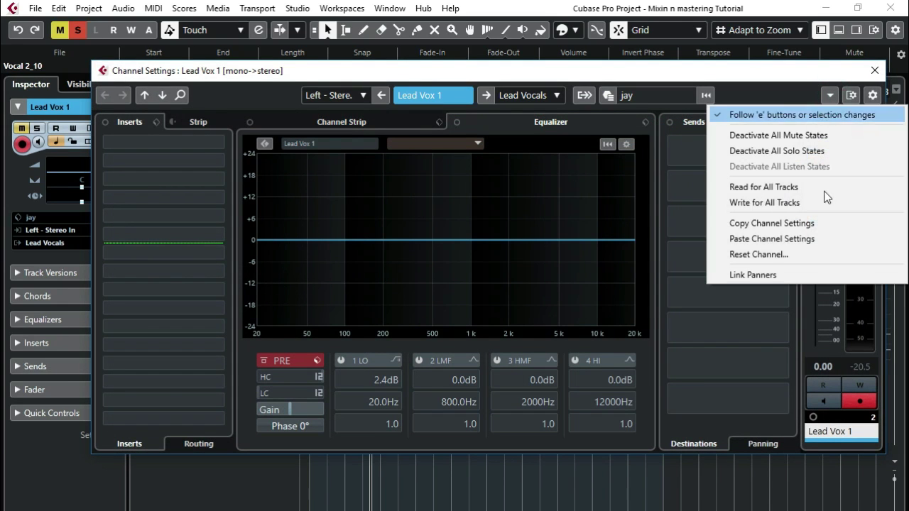
click(789, 242)
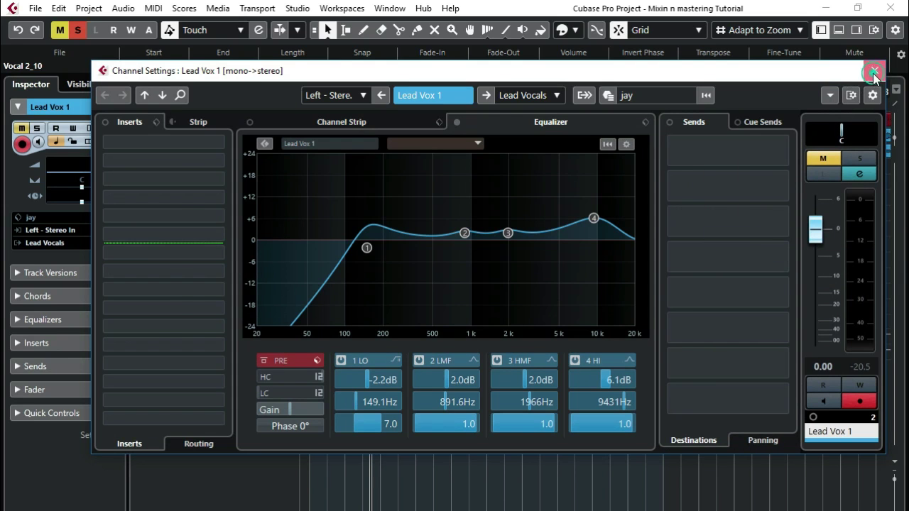
click(874, 74)
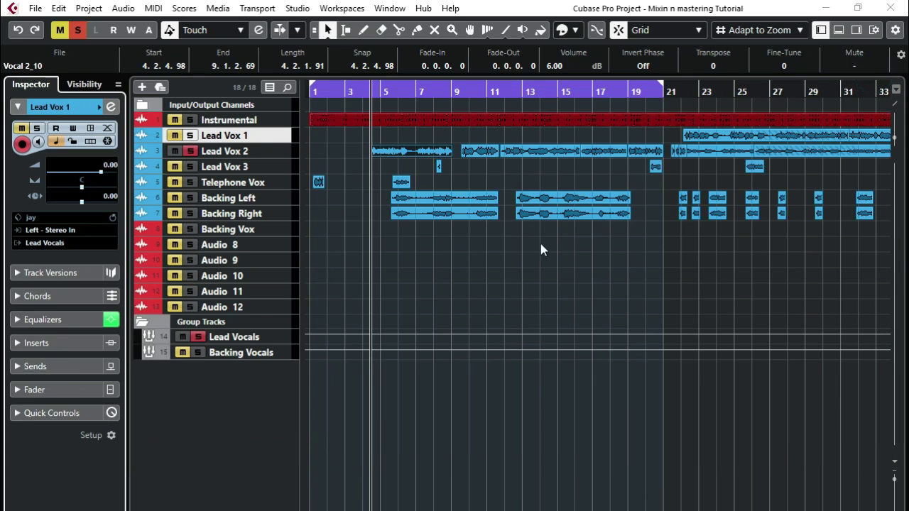
Step: Paste the copied channel settings onto Lead Vox 3
click(295, 164)
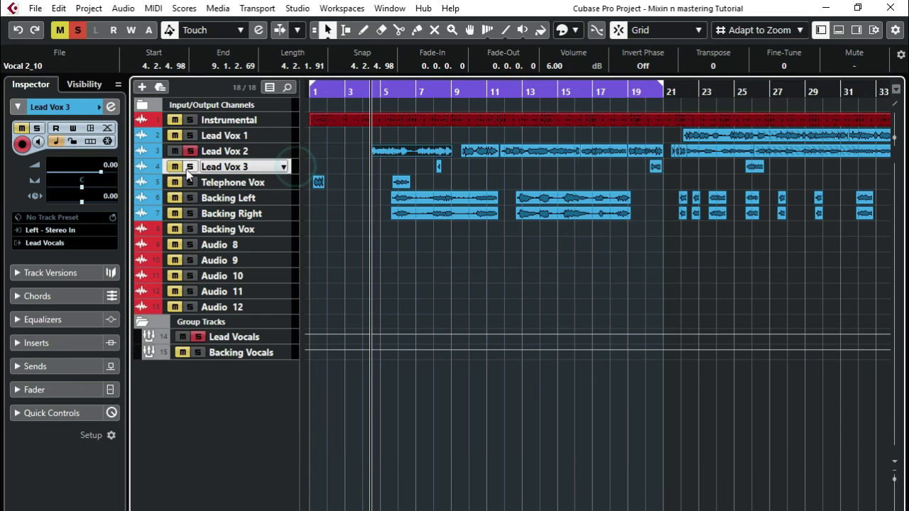
click(111, 107)
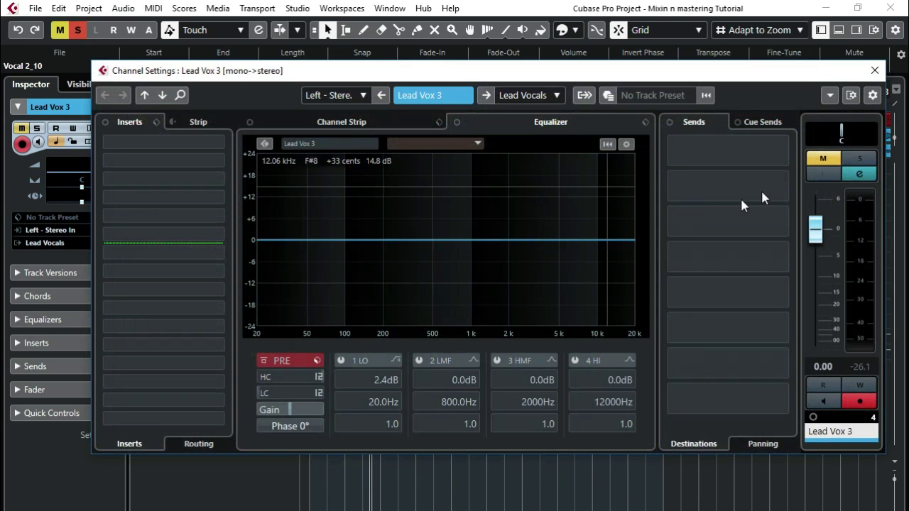
click(830, 95)
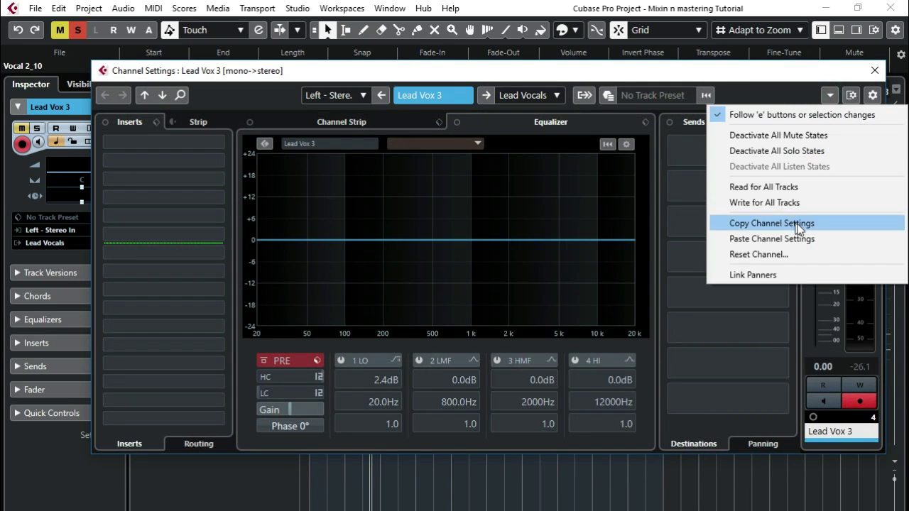
click(801, 239)
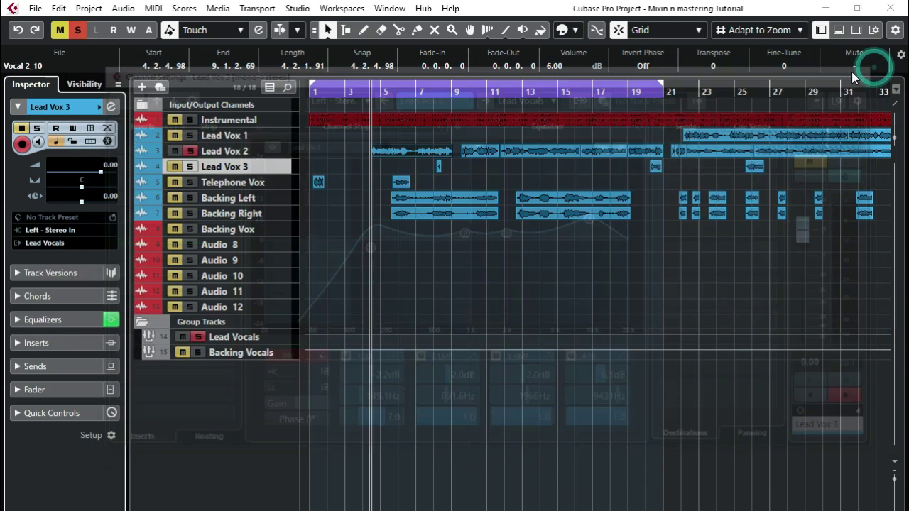
click(874, 70)
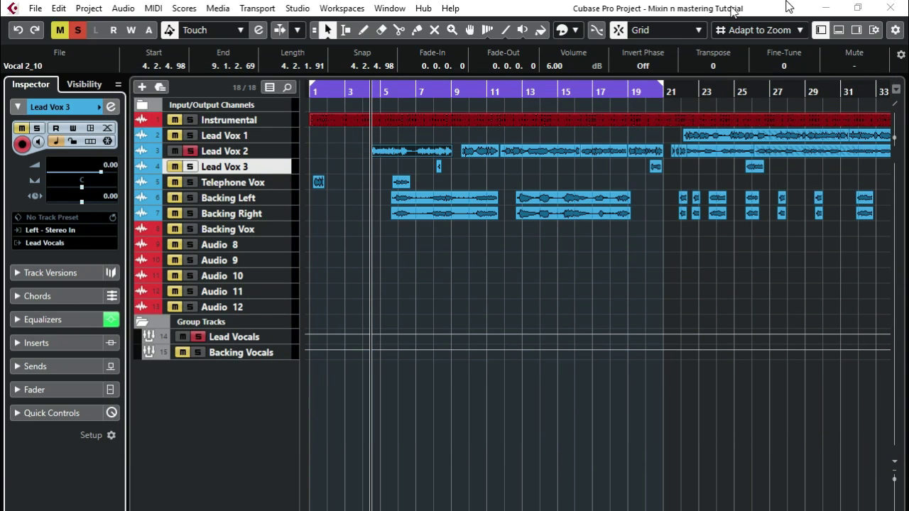
Step: Paste the copied channel settings onto Telephone Vox
click(280, 187)
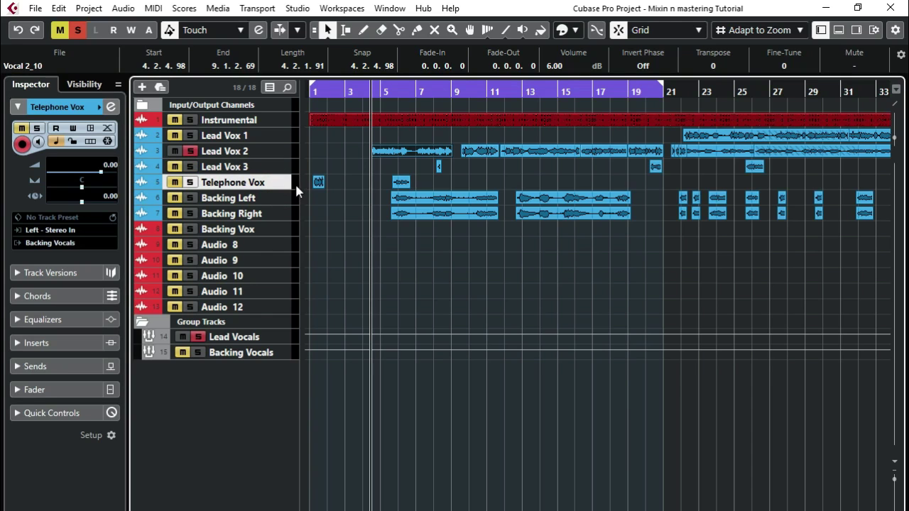
click(295, 186)
click(113, 106)
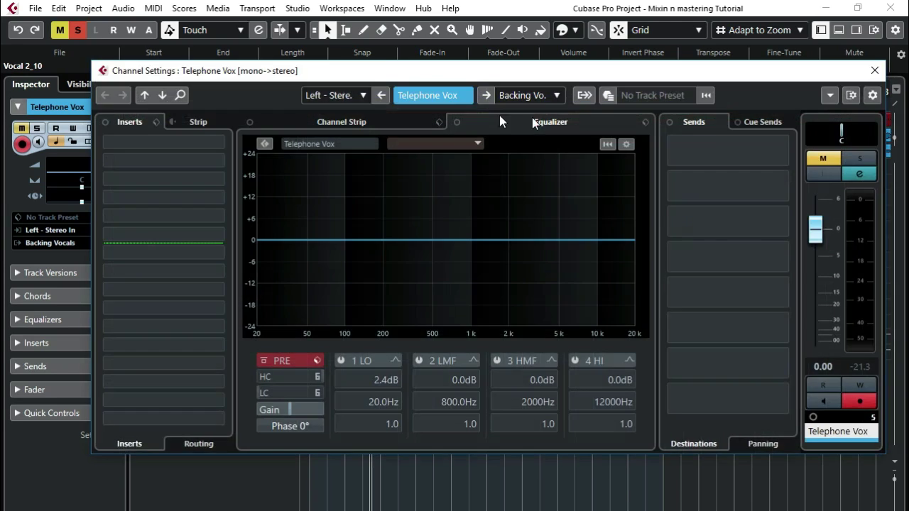
click(829, 95)
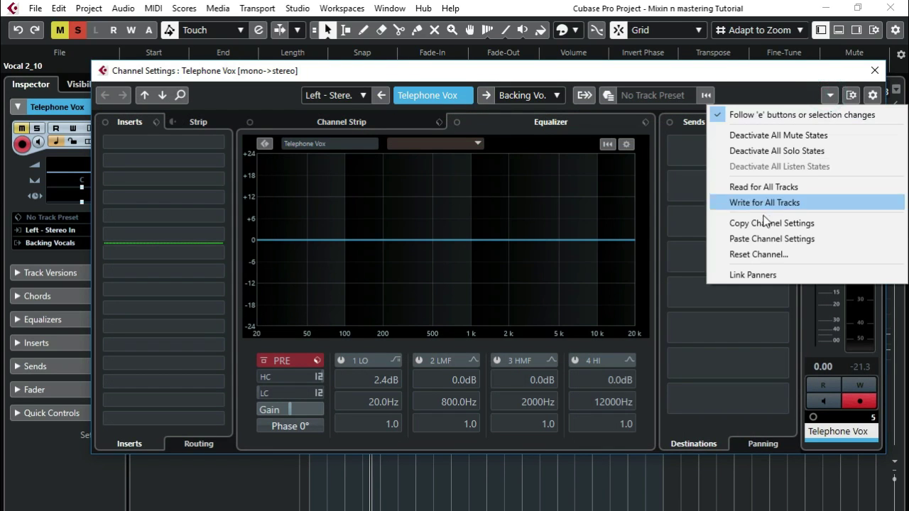
click(756, 238)
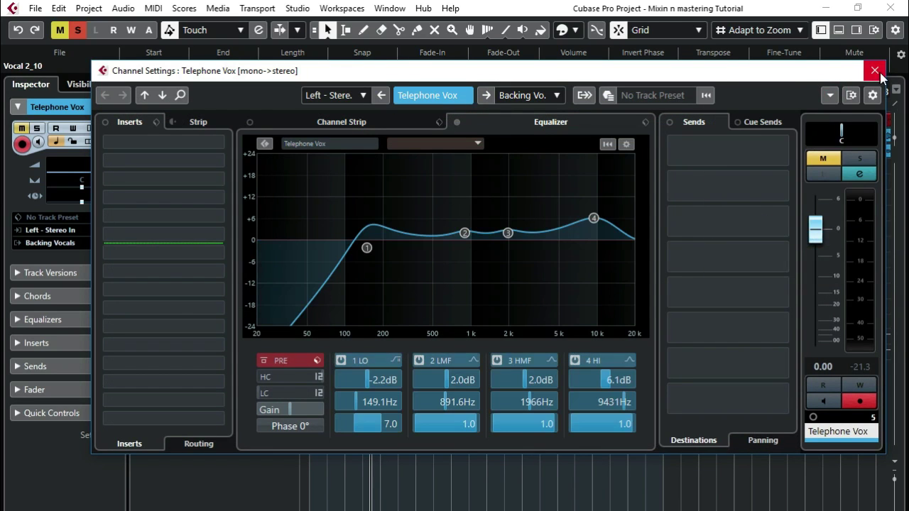
click(875, 71)
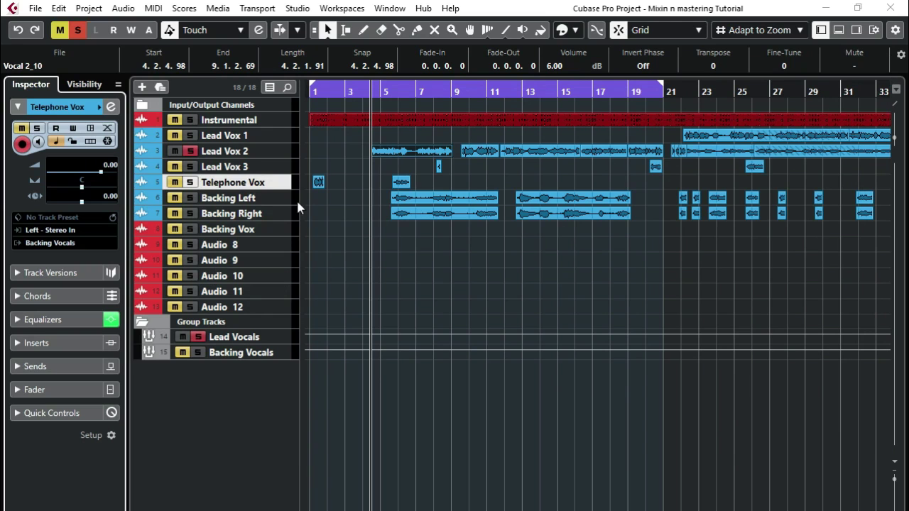
Step: Paste the copied channel settings onto Backing Left
click(293, 198)
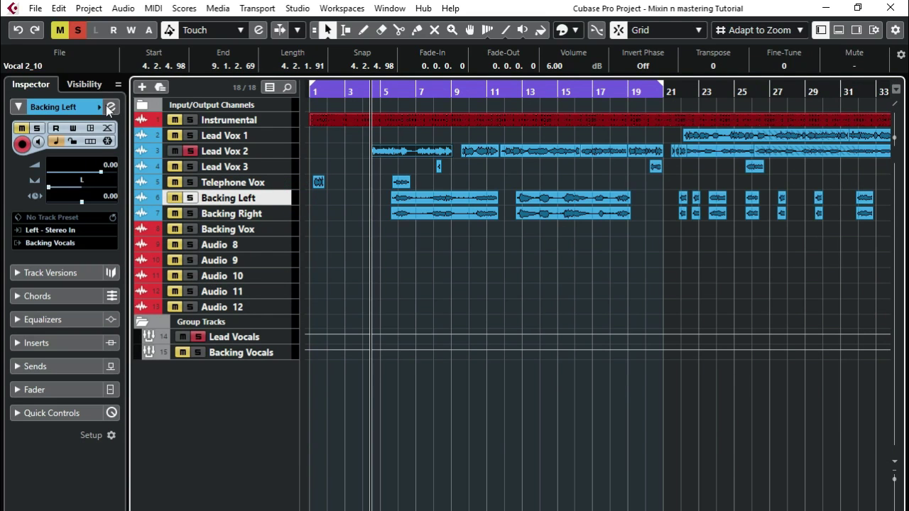
click(110, 107)
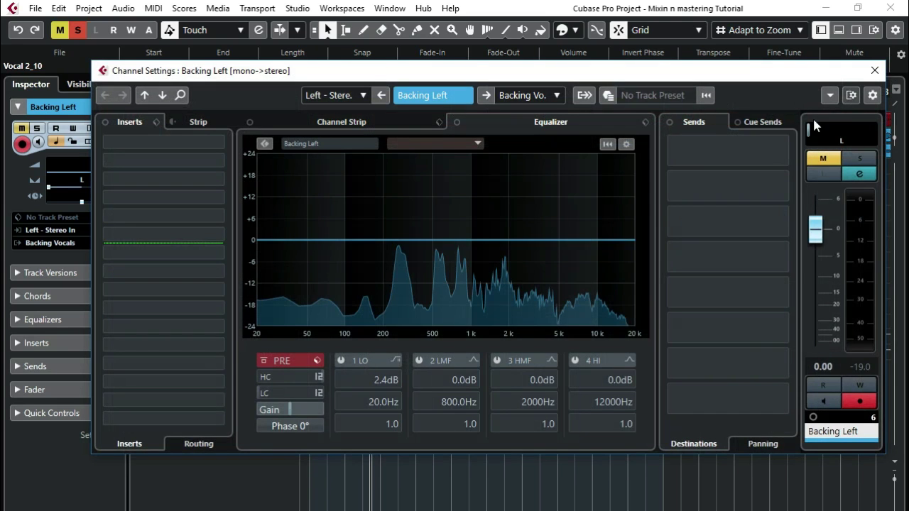
click(831, 97)
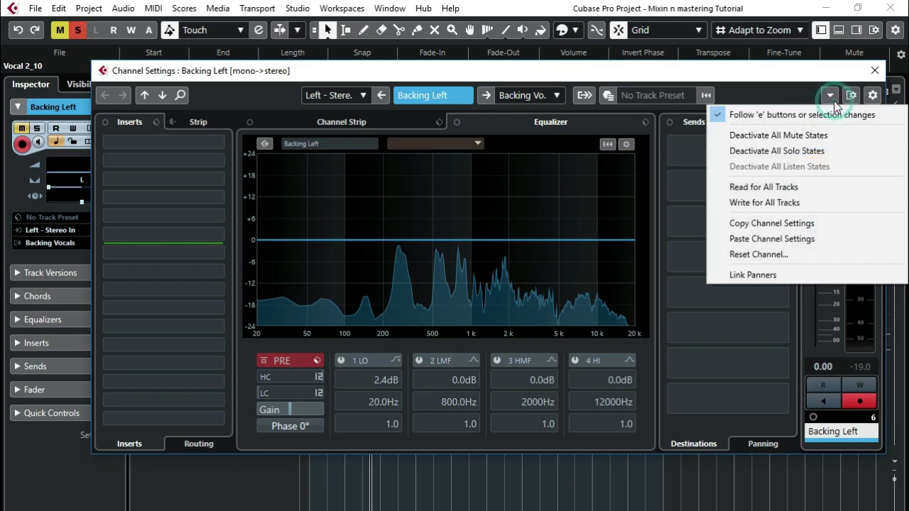
click(771, 240)
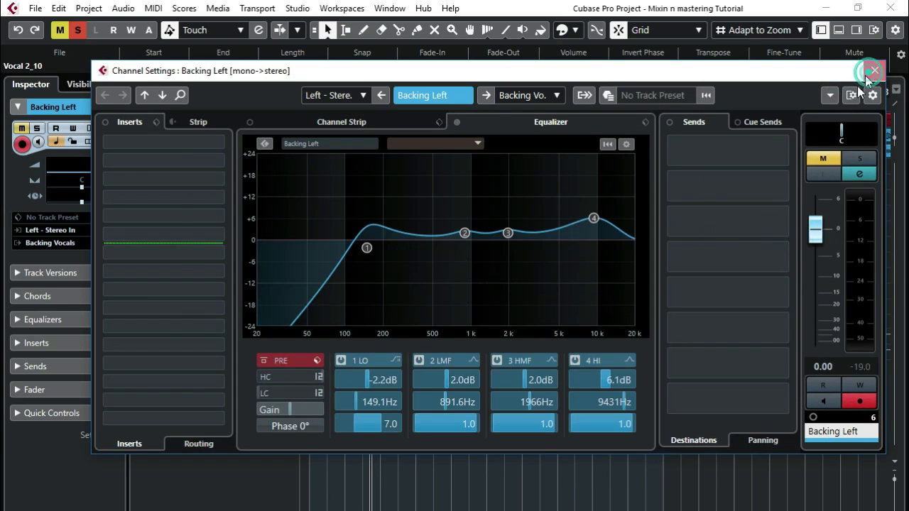
click(875, 70)
Step: Paste the copied channel settings onto Backing Right
right_click(287, 212)
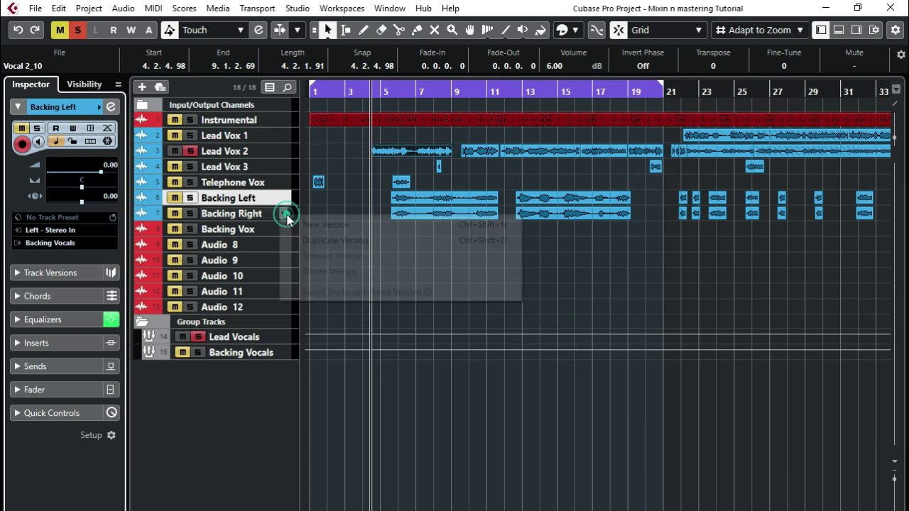
click(113, 106)
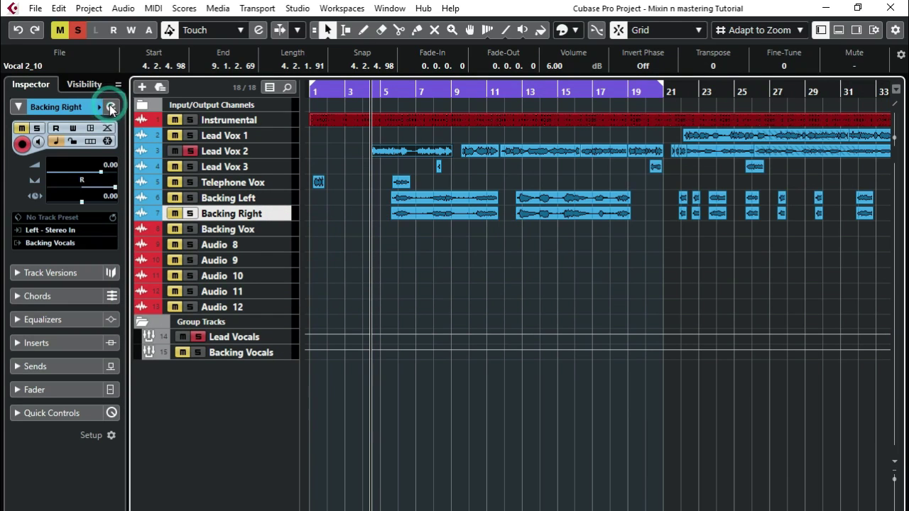
click(110, 104)
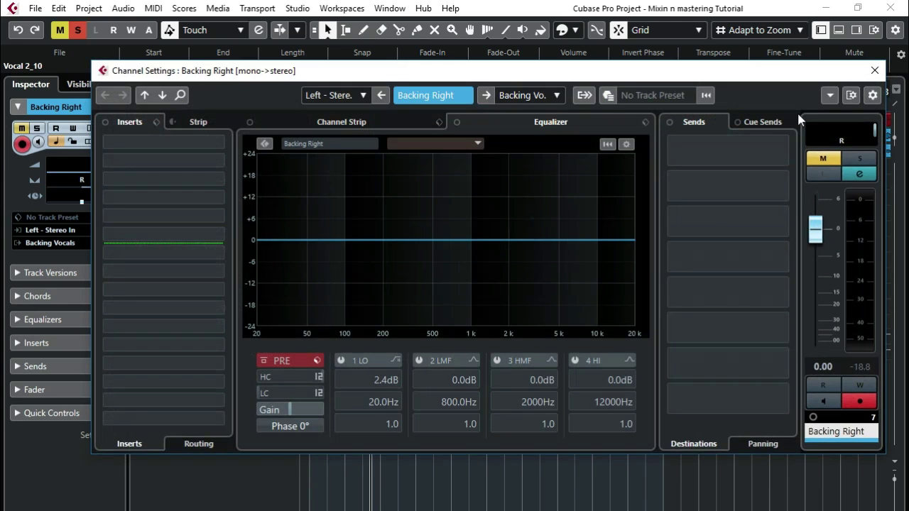
click(830, 95)
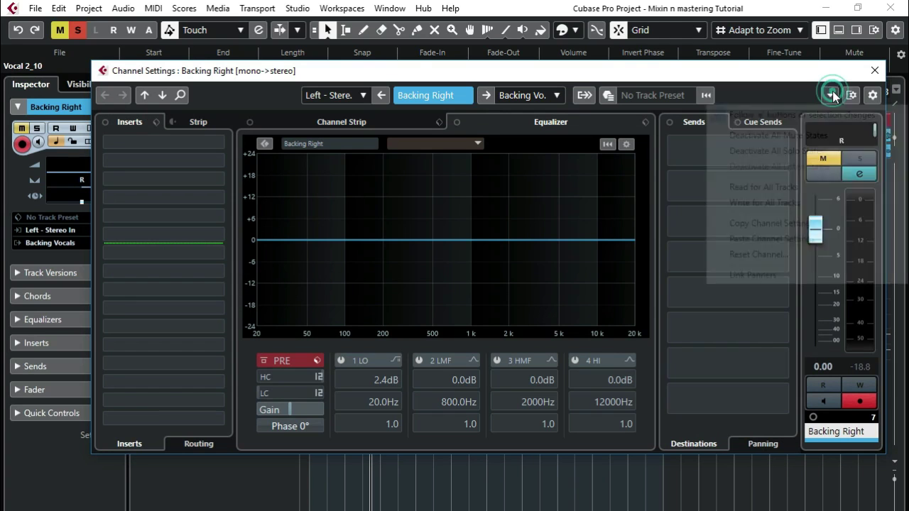
click(781, 241)
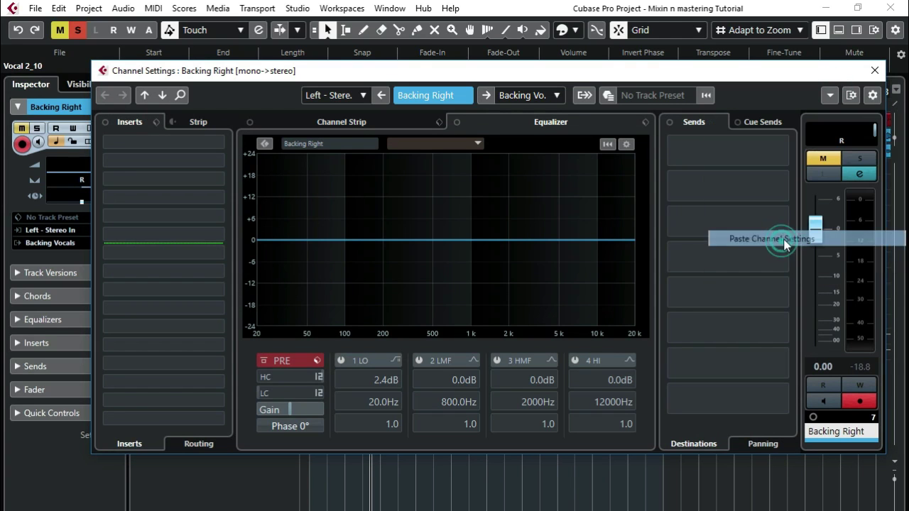
click(875, 71)
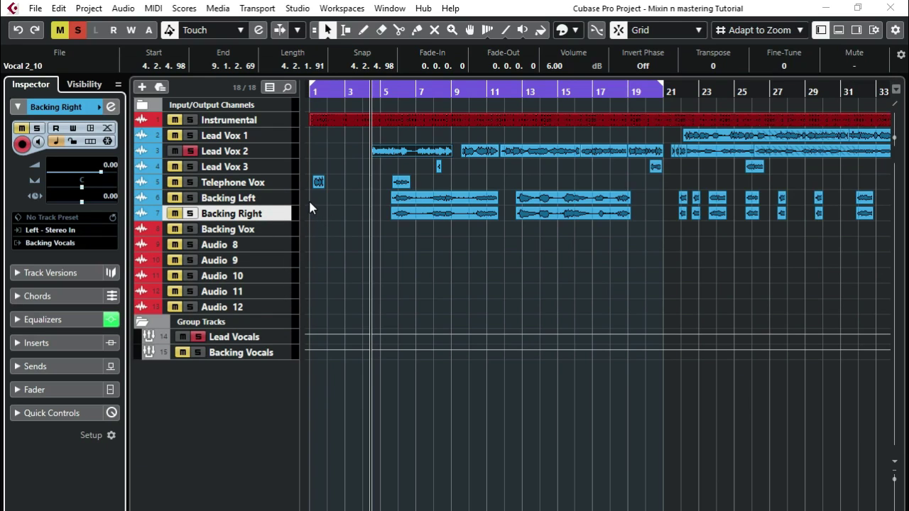
click(299, 155)
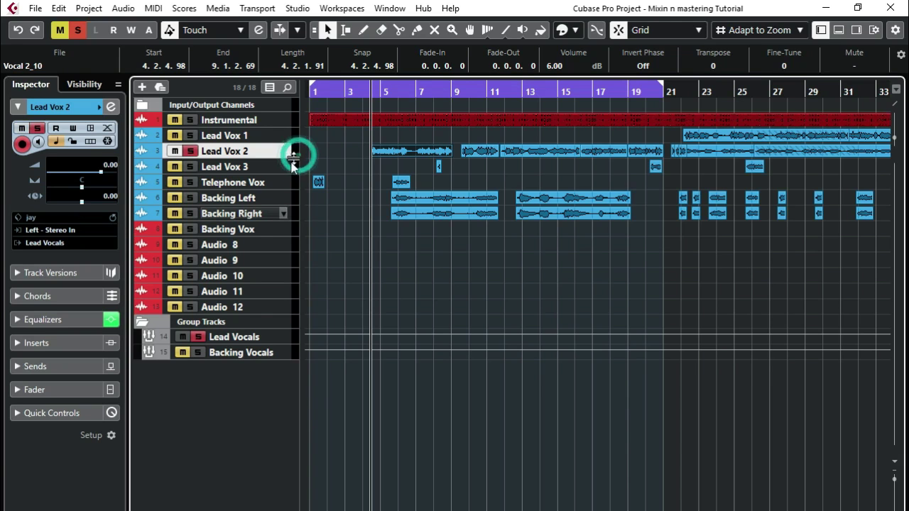
click(110, 106)
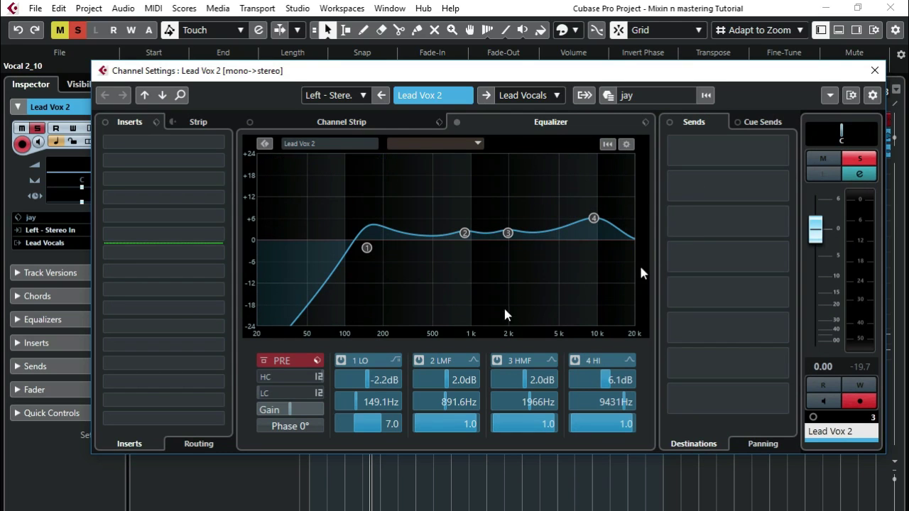
click(875, 70)
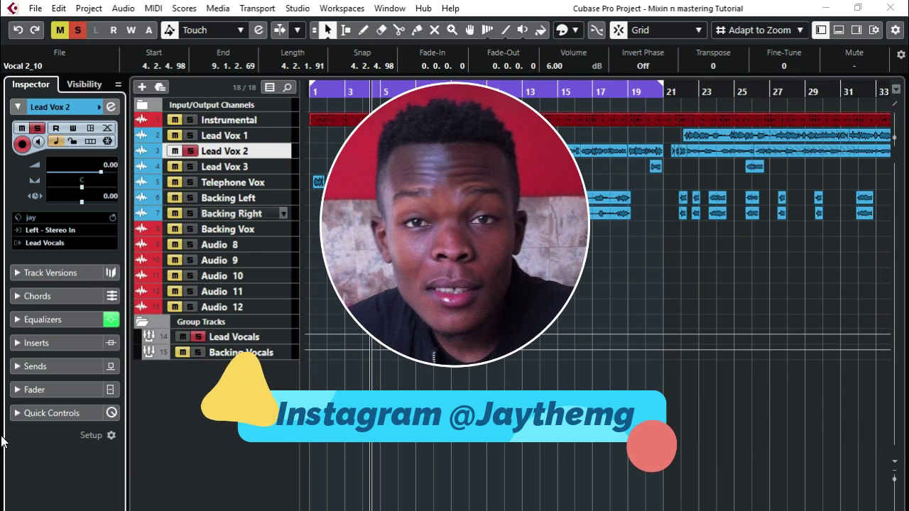